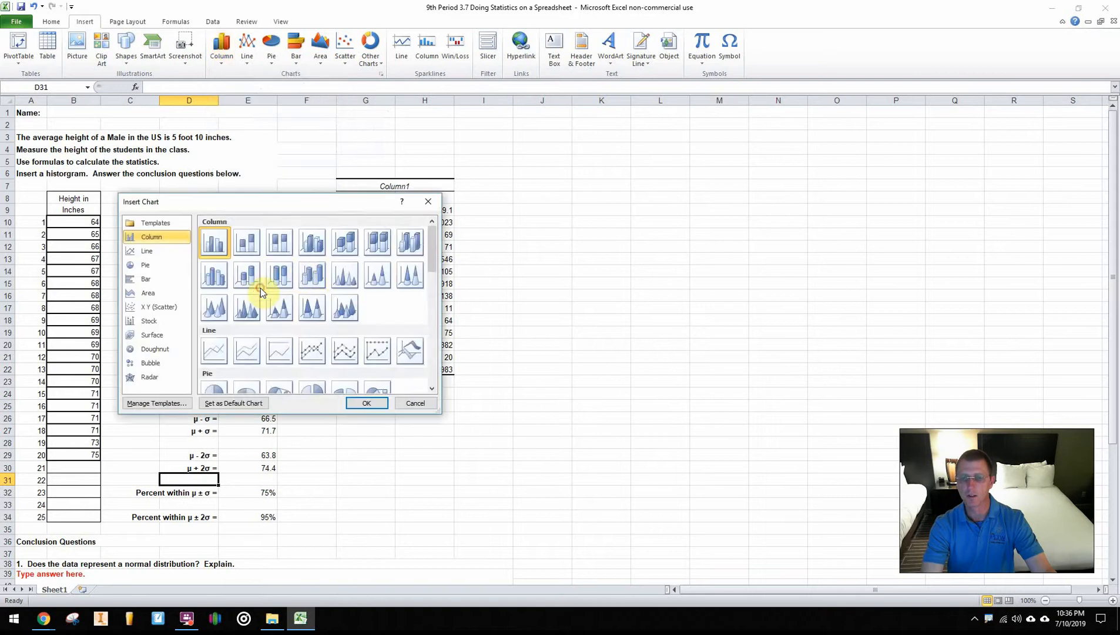
scroll(261, 288, "down", 6)
scroll(278, 285, "up", 6)
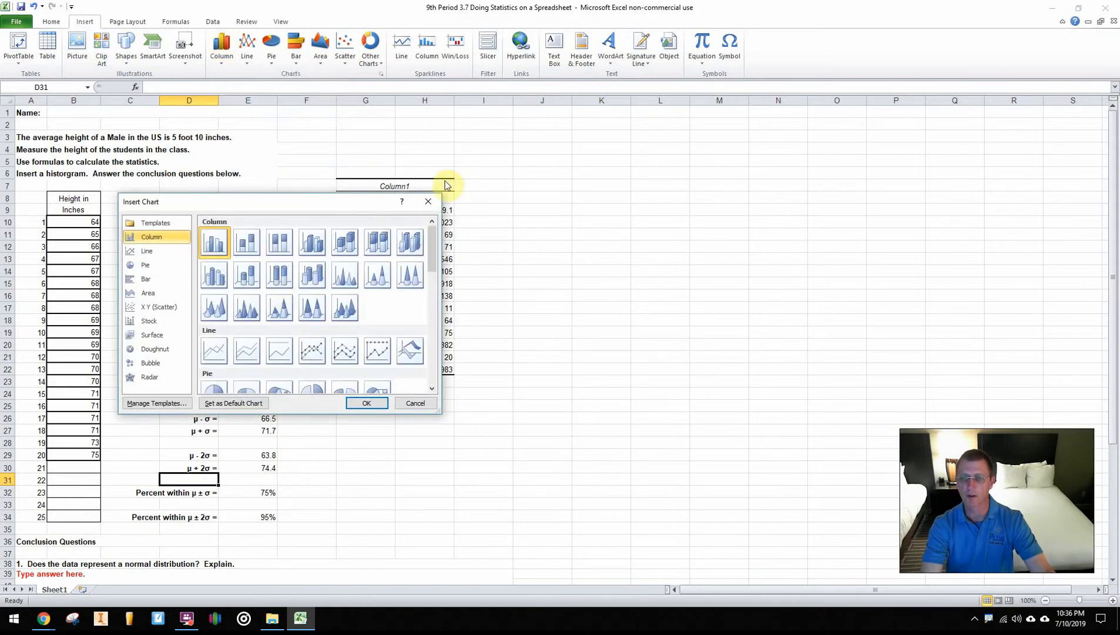
left_click(428, 201)
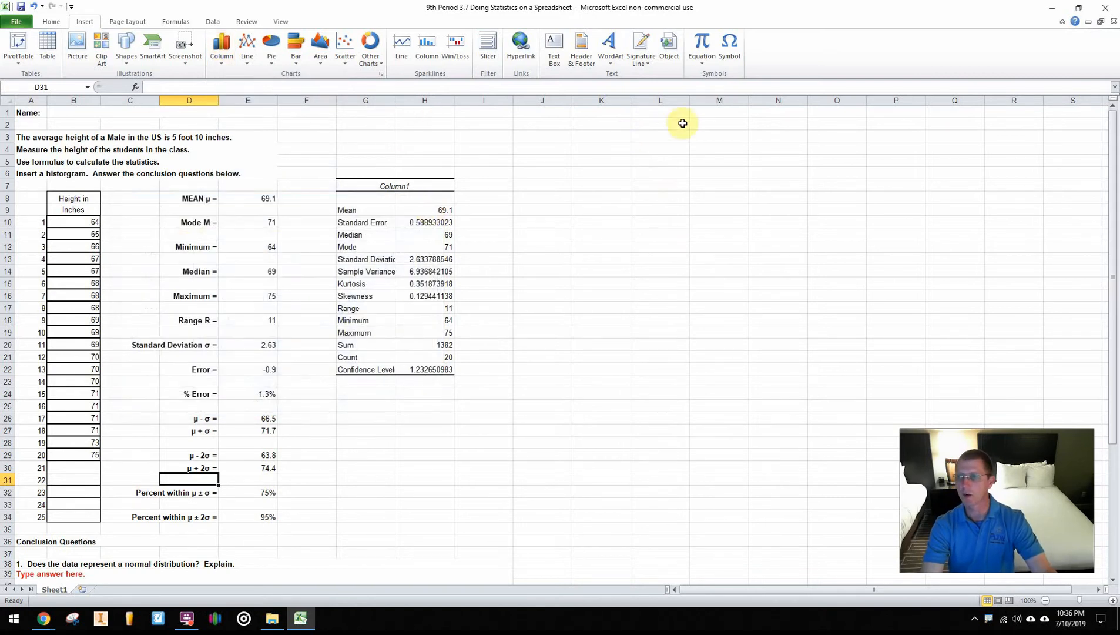
left_click(213, 21)
left_click(711, 38)
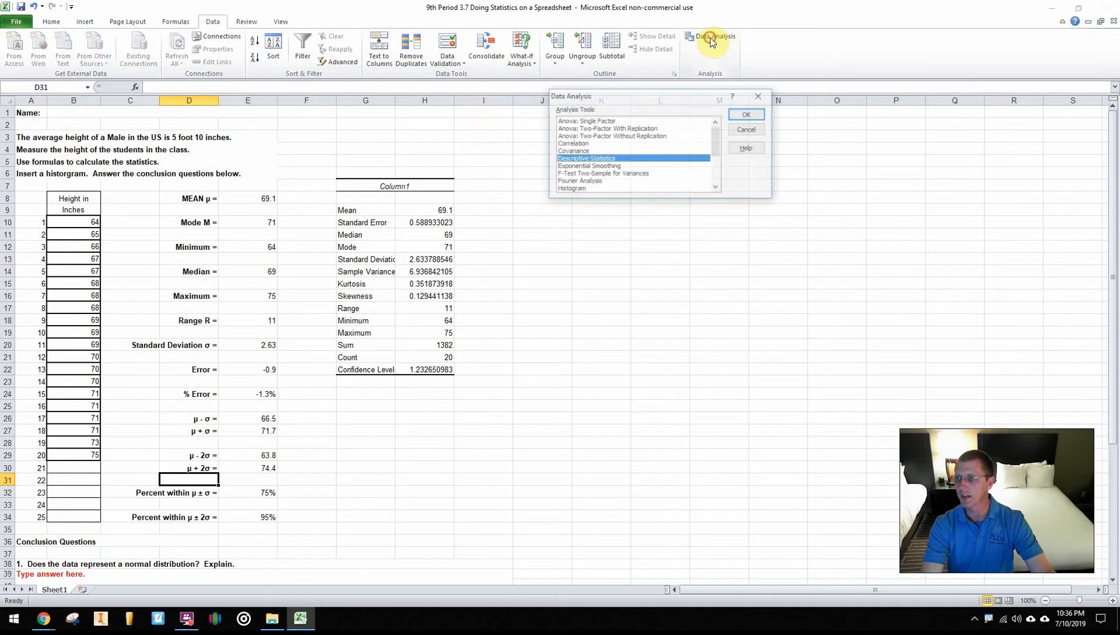
left_click(565, 189)
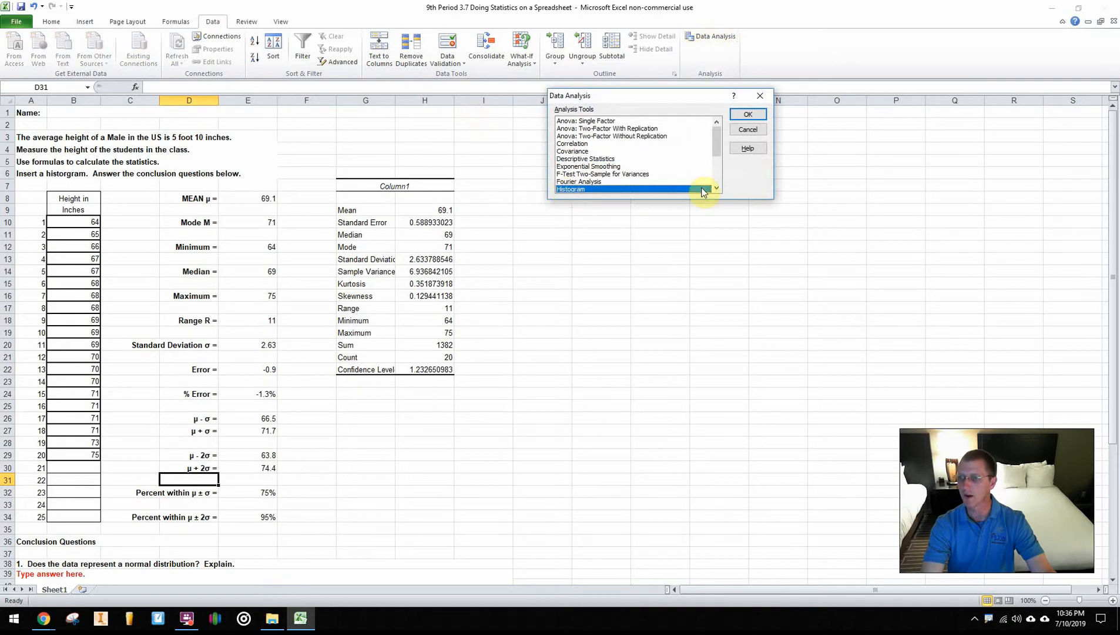
left_click(748, 114)
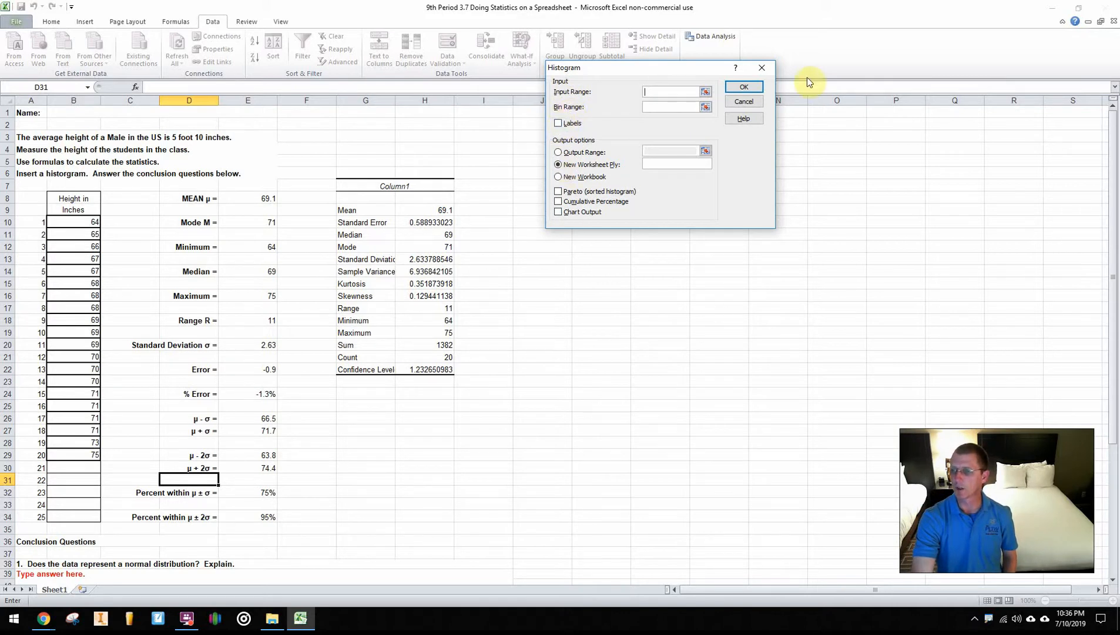
left_click(762, 70)
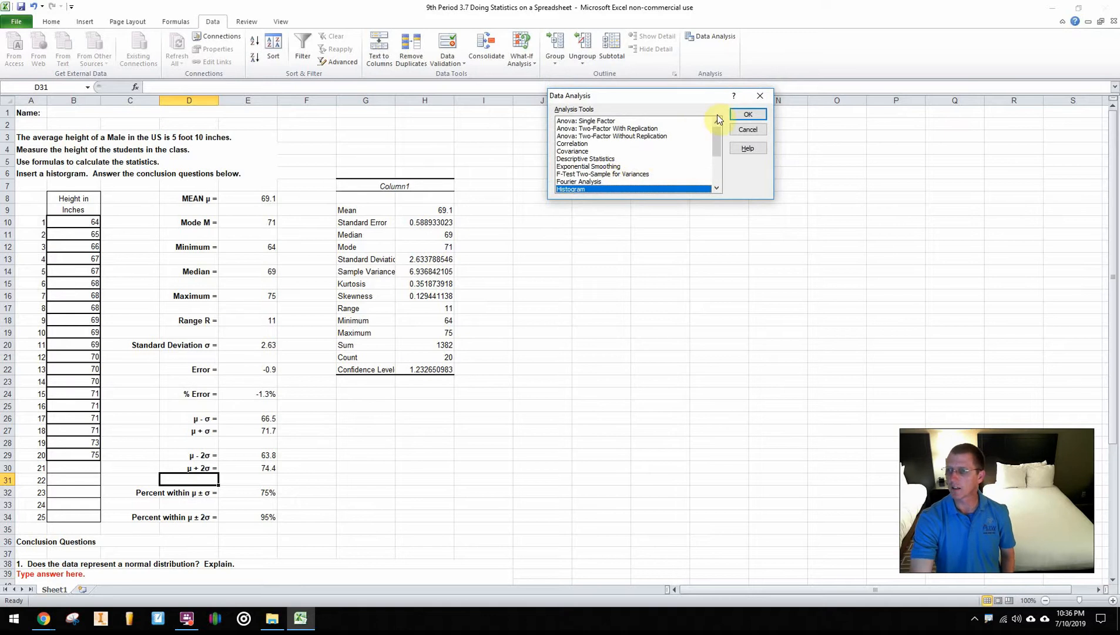
left_click(758, 97)
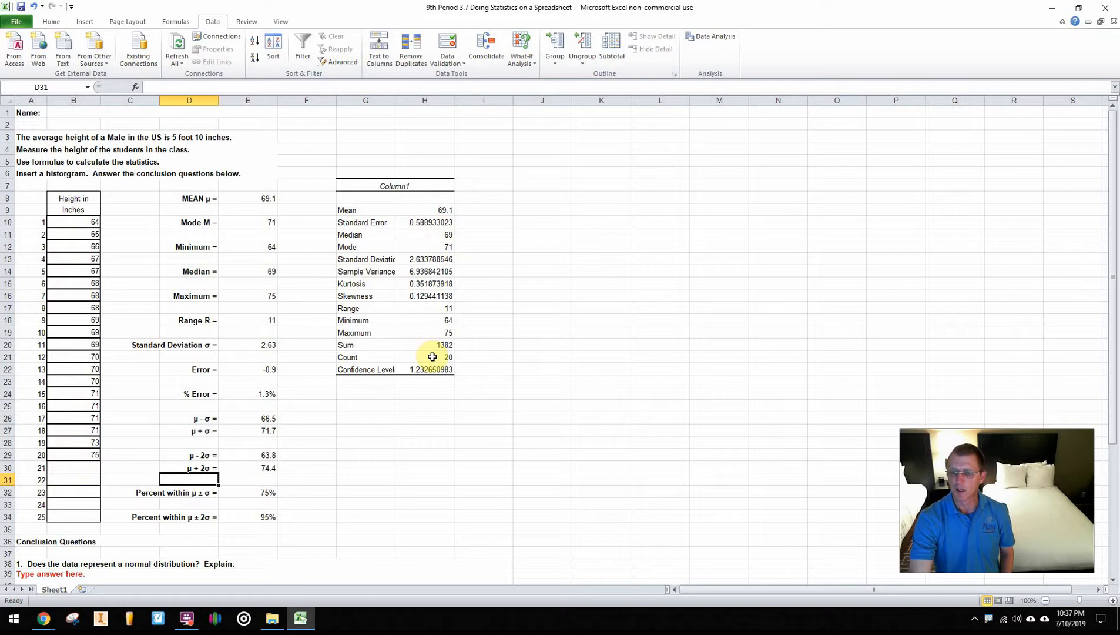
- Check the standard deviation cells, and enter the heading "bin" in G25 below the summary statistics
left_click(426, 261)
left_click(268, 345)
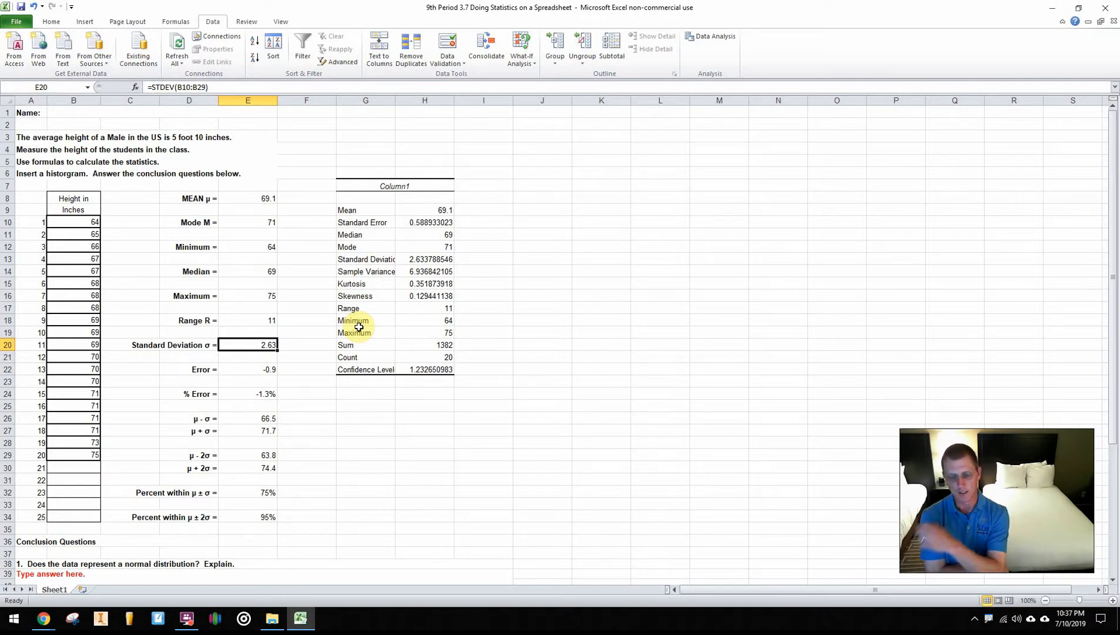
left_click(379, 407)
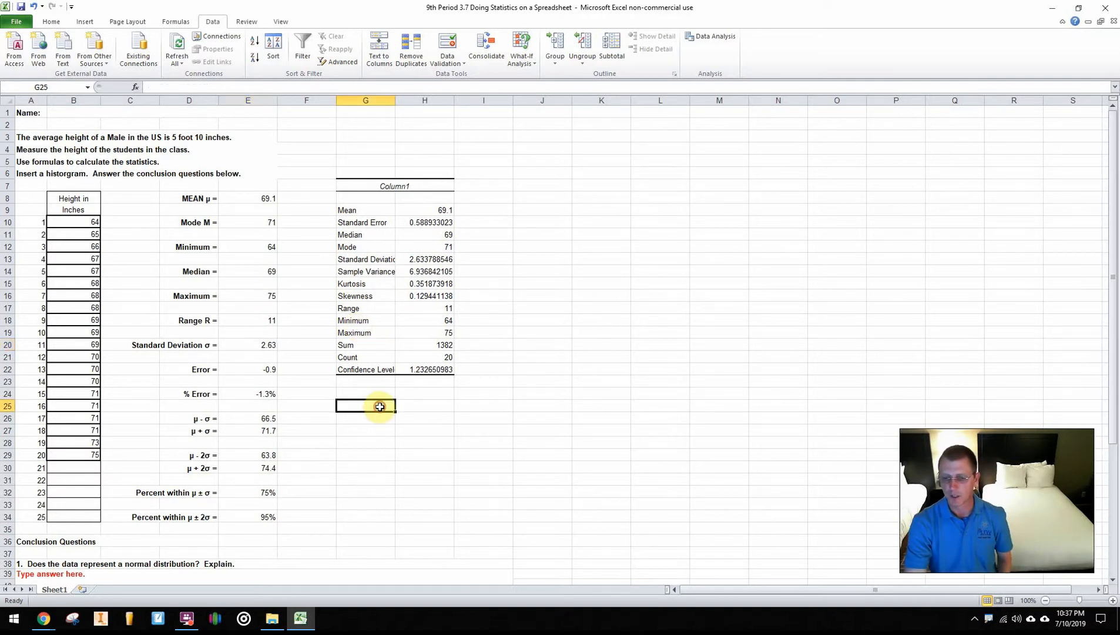
type("b")
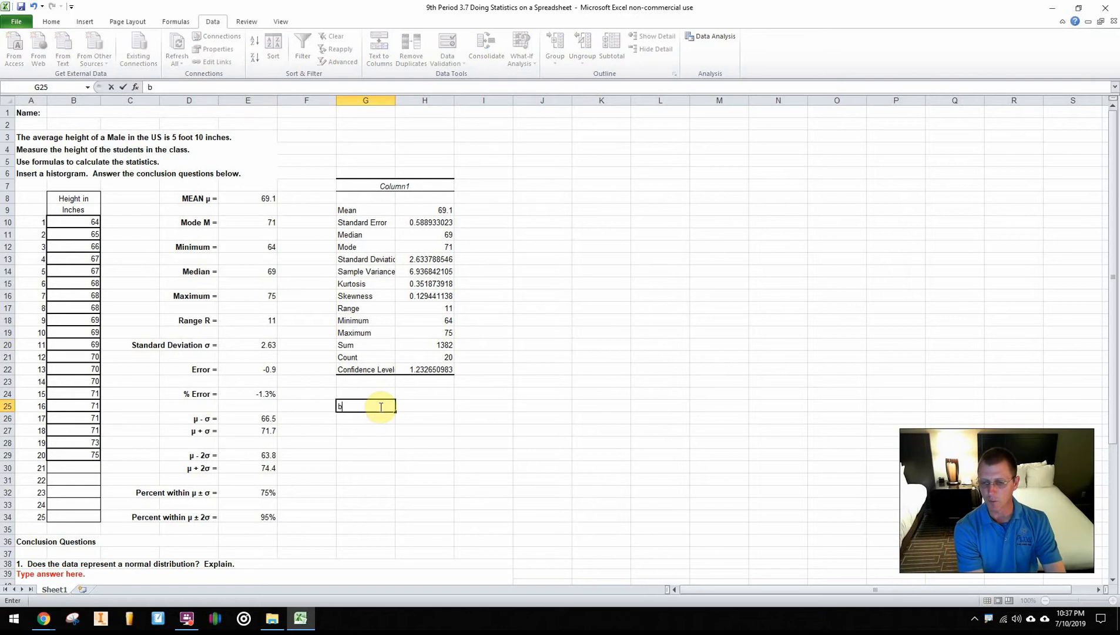
type("in")
key("Return")
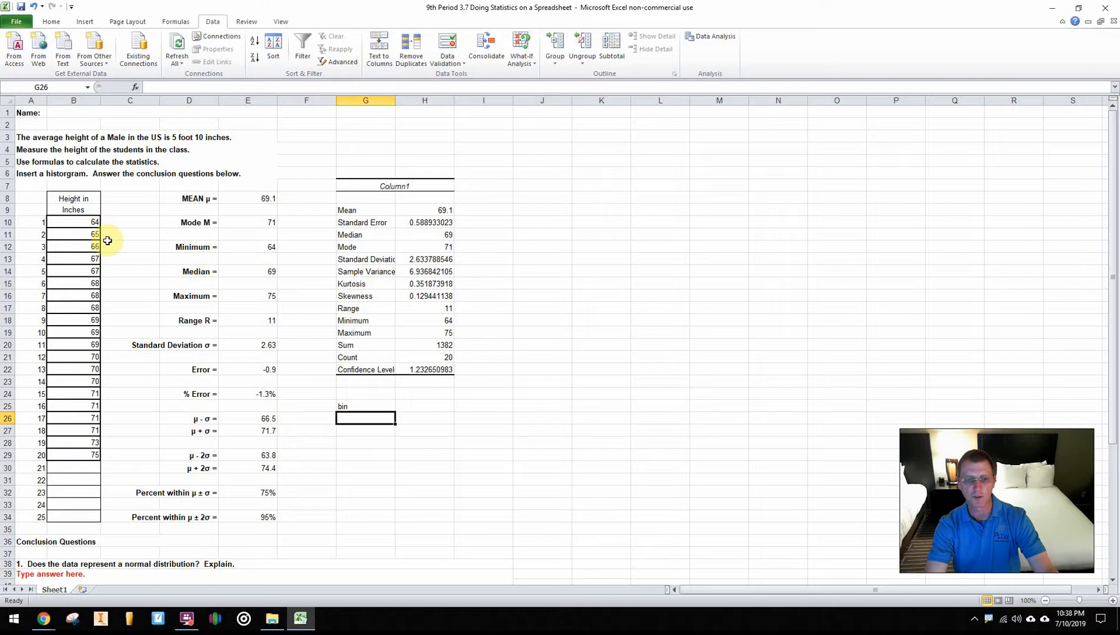
- Enter bin limits 65.5 and 67.5 in G26 and G27 and fill the series down to 77.5 in G32
type("65.5")
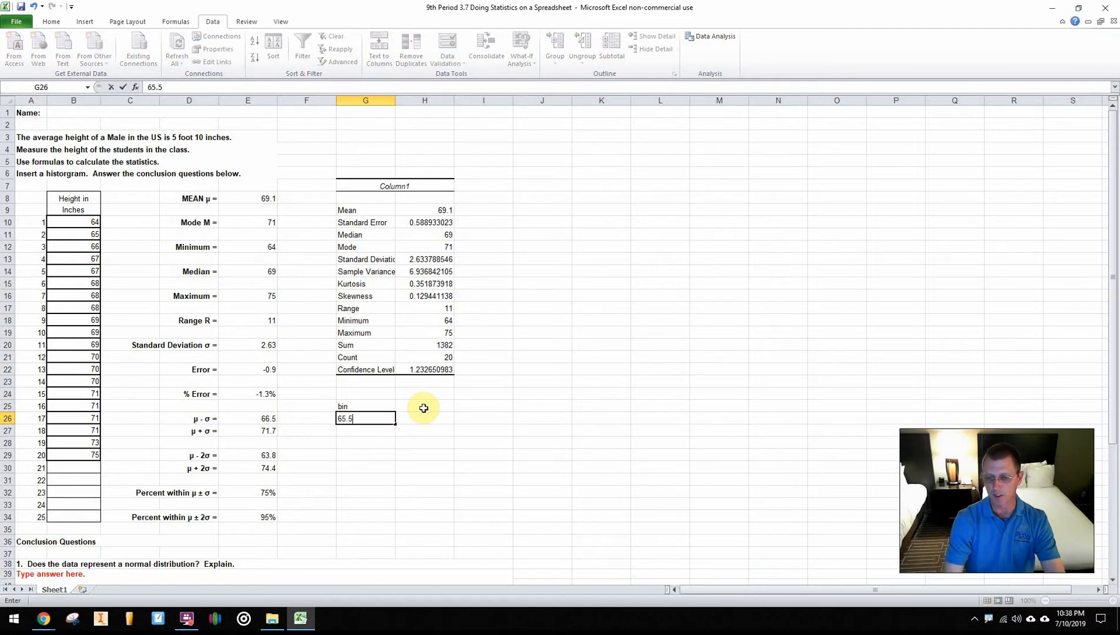
key("Return")
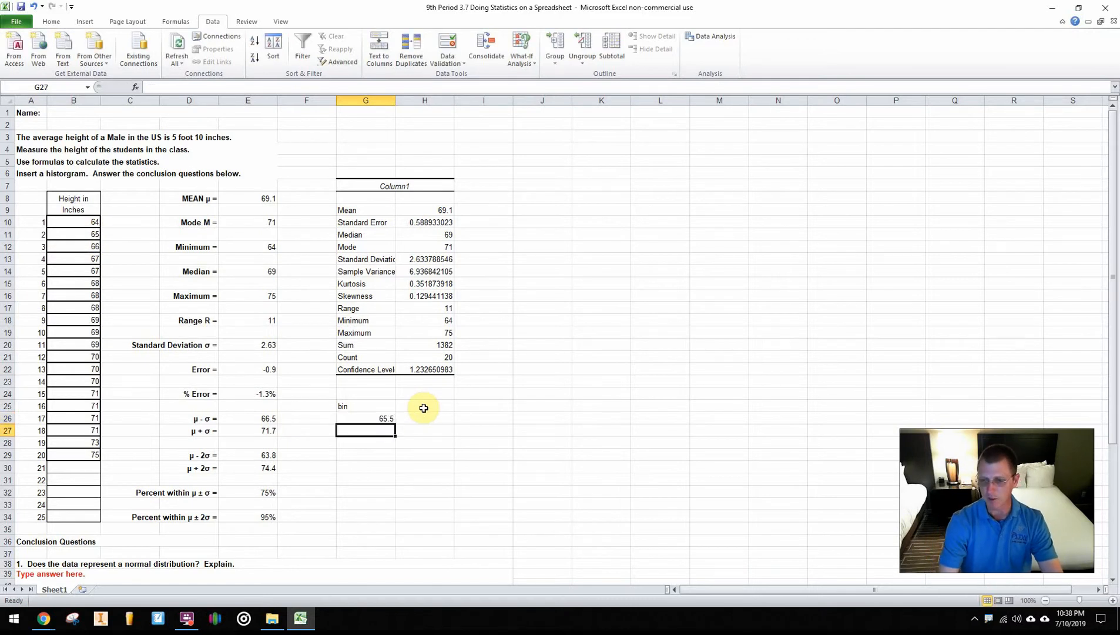
type("5")
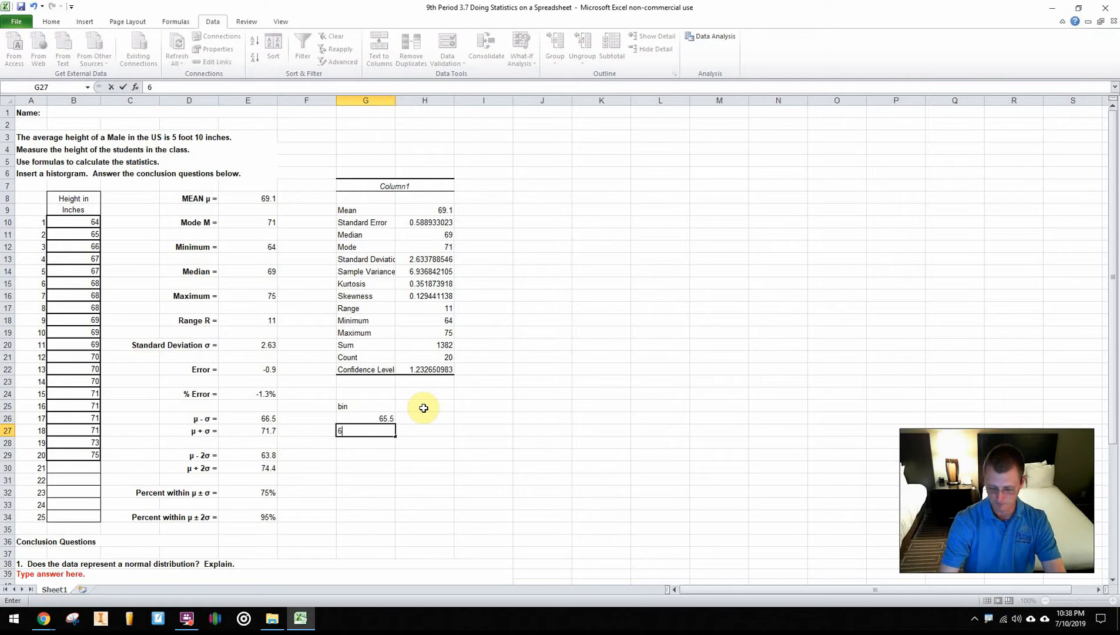
key("Return")
left_click_drag(360, 418, 393, 492)
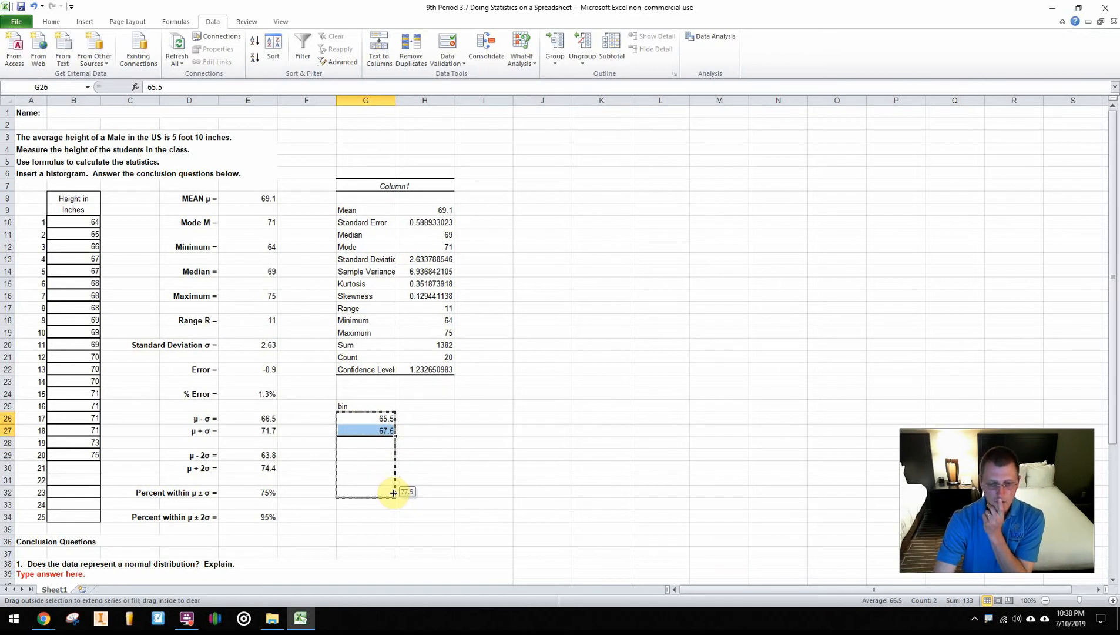
left_click_drag(393, 492, 393, 492)
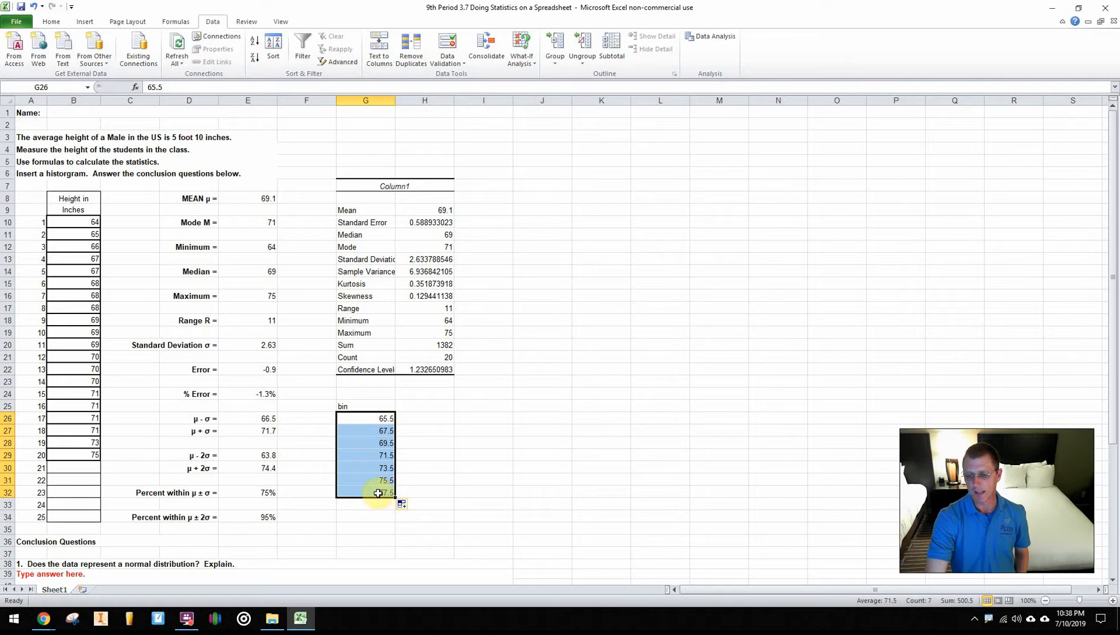
left_click(80, 455)
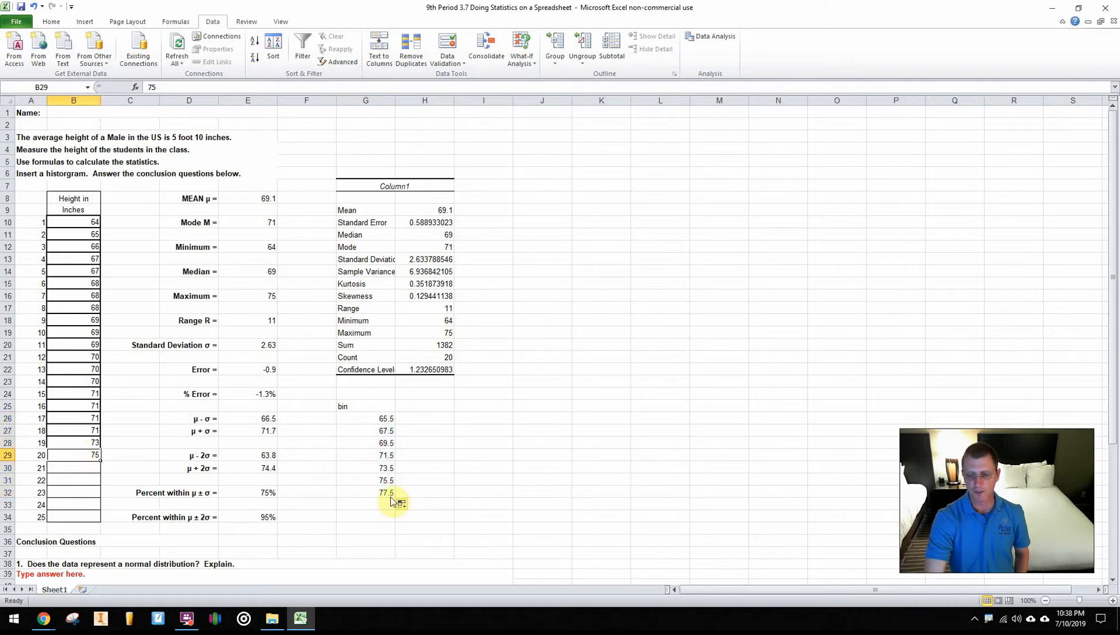
mouse_move(358, 406)
left_mouse_down()
mouse_move(359, 474)
mouse_move(353, 411)
left_mouse_up()
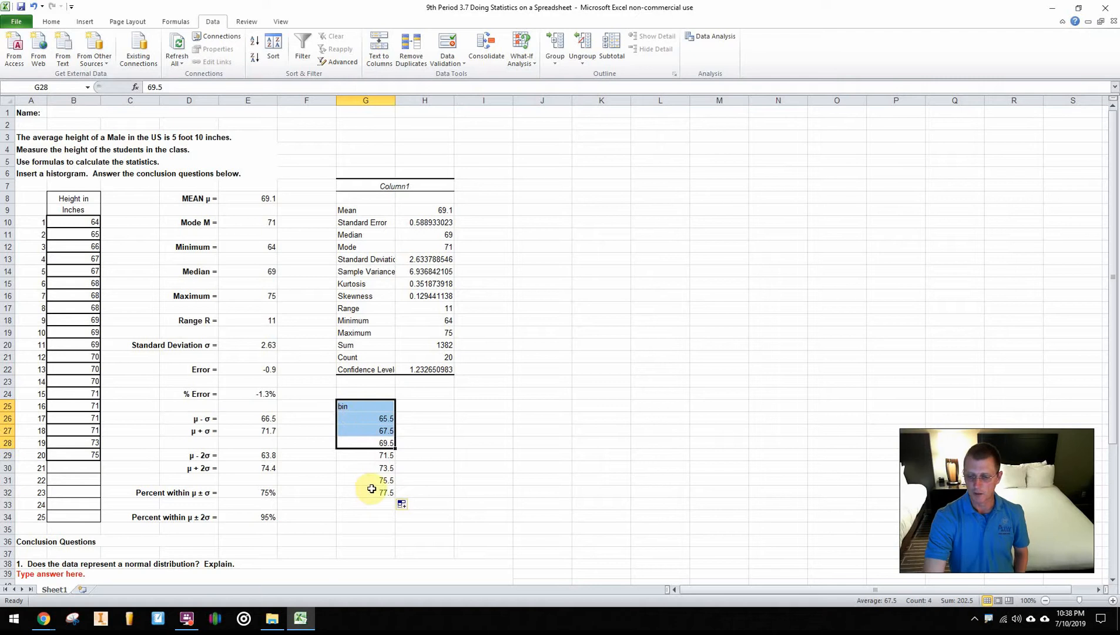
left_click(544, 388)
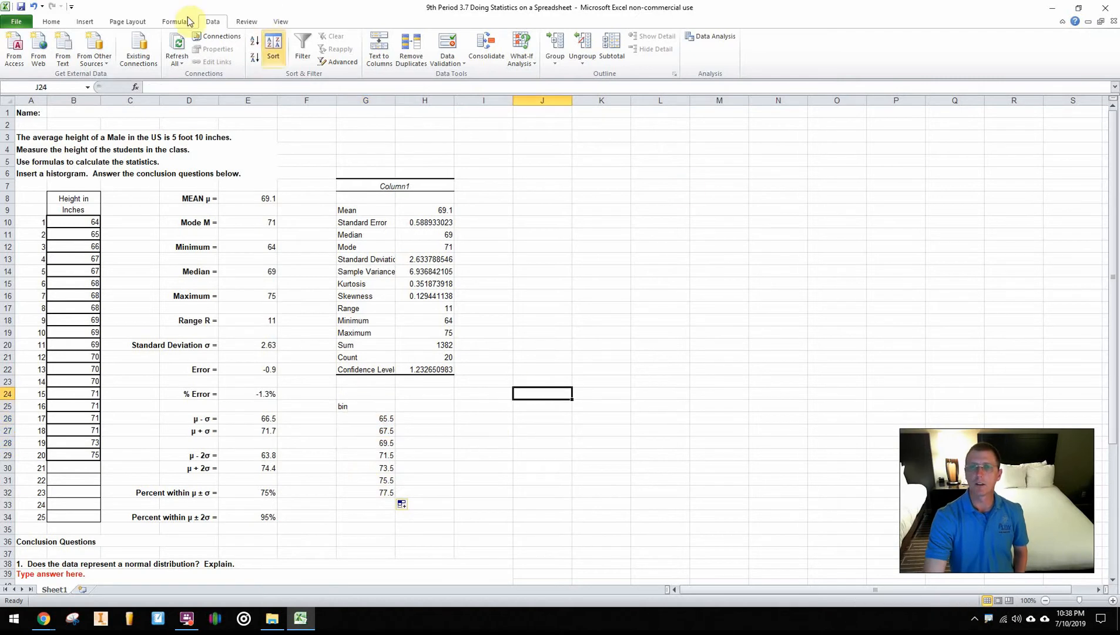
- Start the Histogram data analysis tool and set its input range to the student heights in B10:B29
left_click(707, 37)
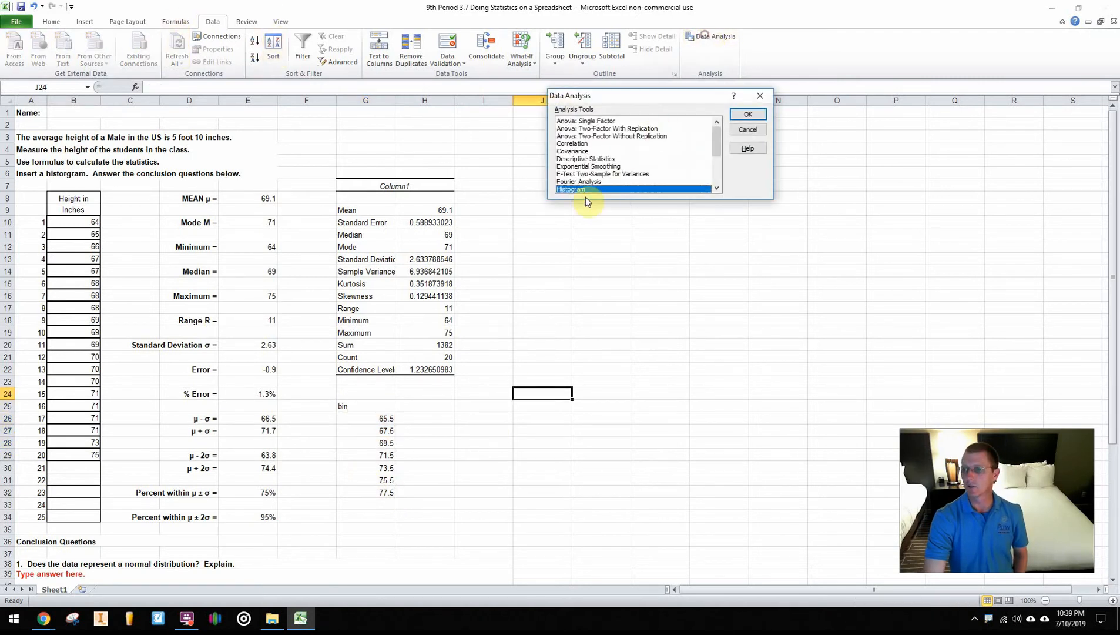
left_click(759, 115)
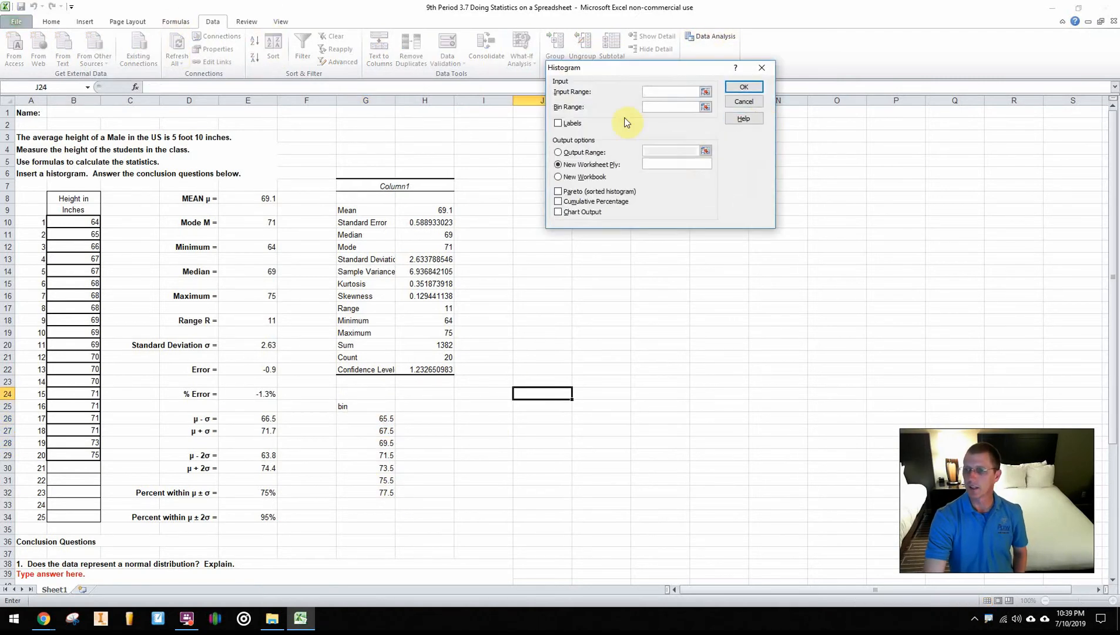
left_click(705, 92)
left_click(769, 83)
left_click(737, 87)
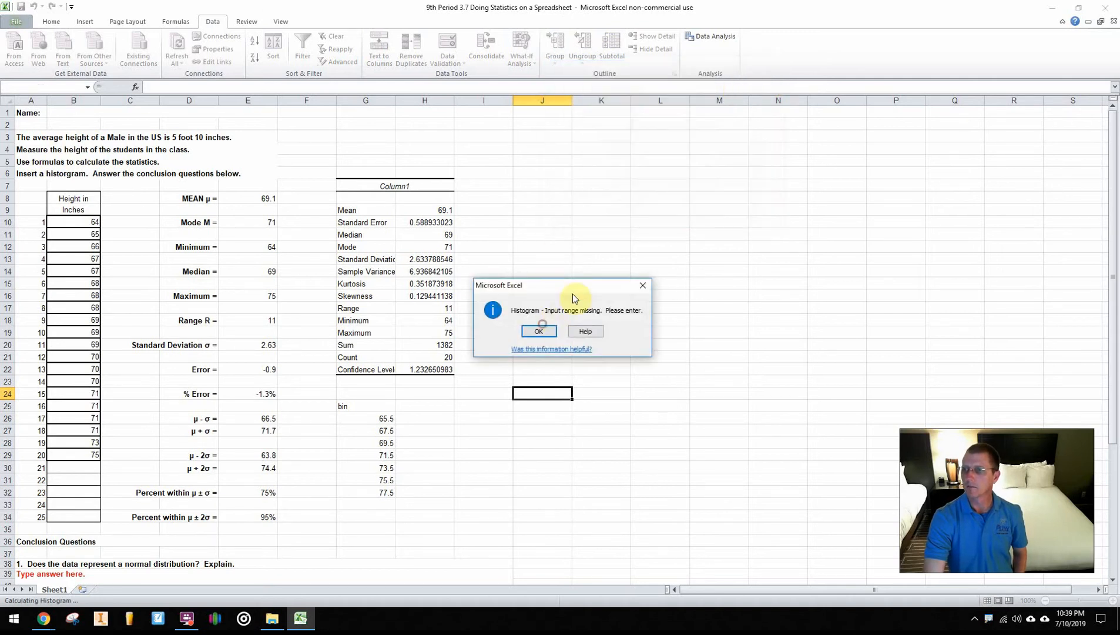
left_click_drag(67, 220, 68, 457)
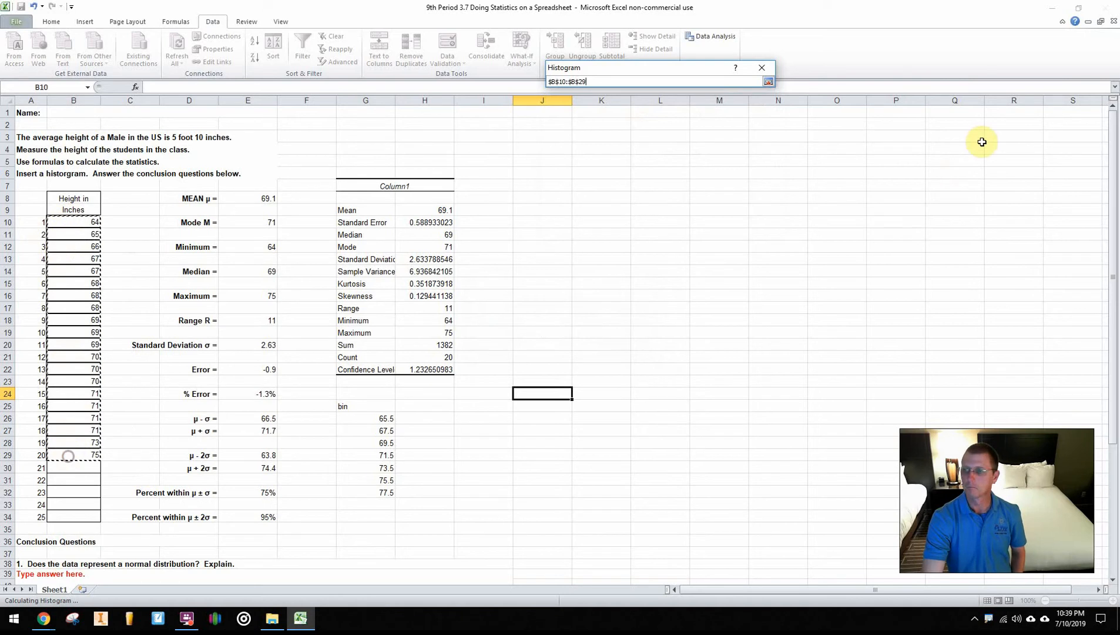
left_click(769, 81)
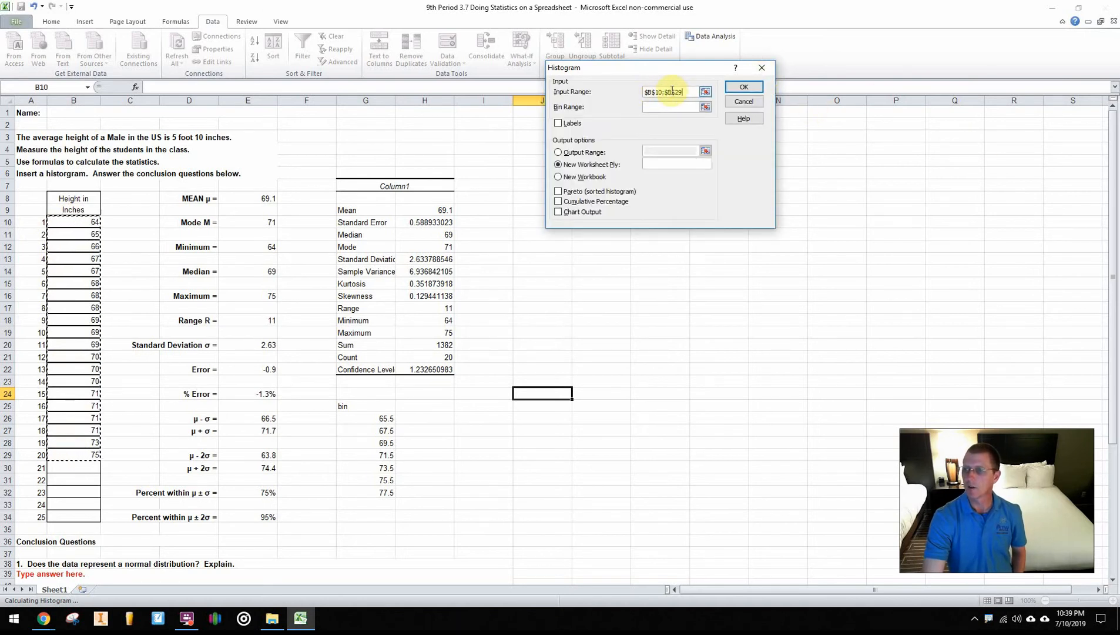
- Set the histogram's bin range to the bin limits in G26:G32
left_click(706, 106)
left_click_drag(360, 420, 357, 493)
left_click(764, 69)
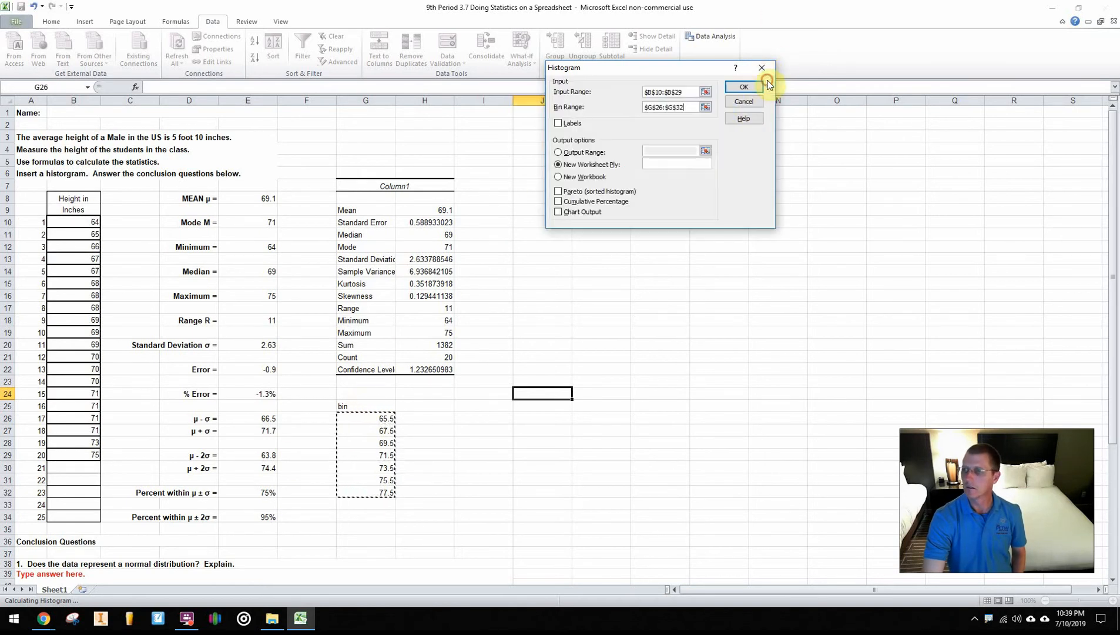
- Choose Output Range as the histogram's destination, mark J12:R38 on the sheet, and enable Chart Output
left_click(558, 152)
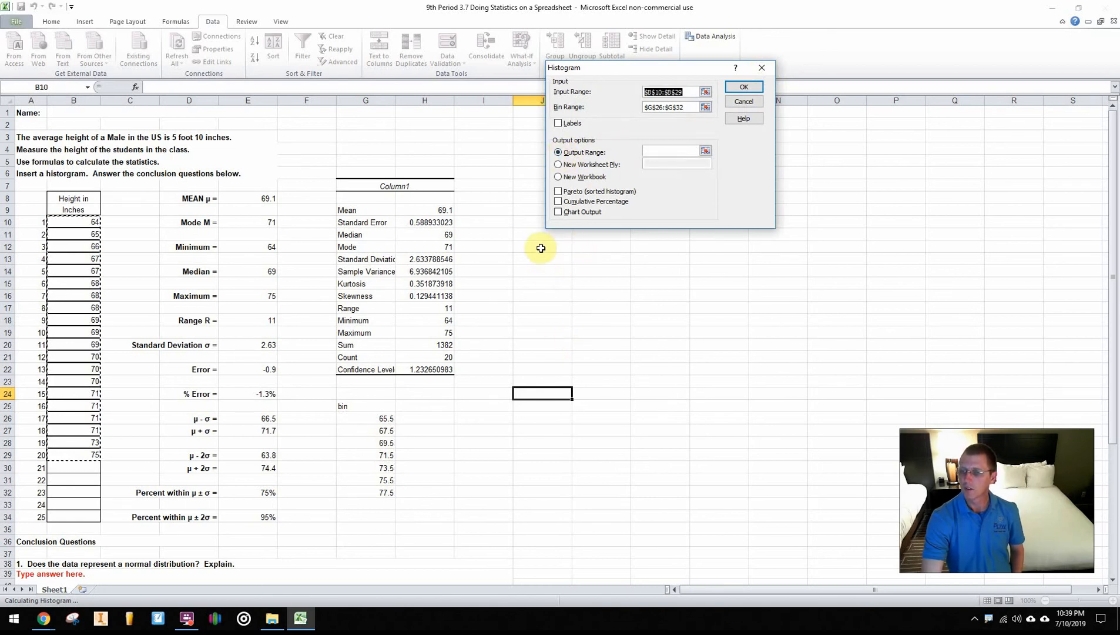
left_click_drag(538, 247, 1043, 564)
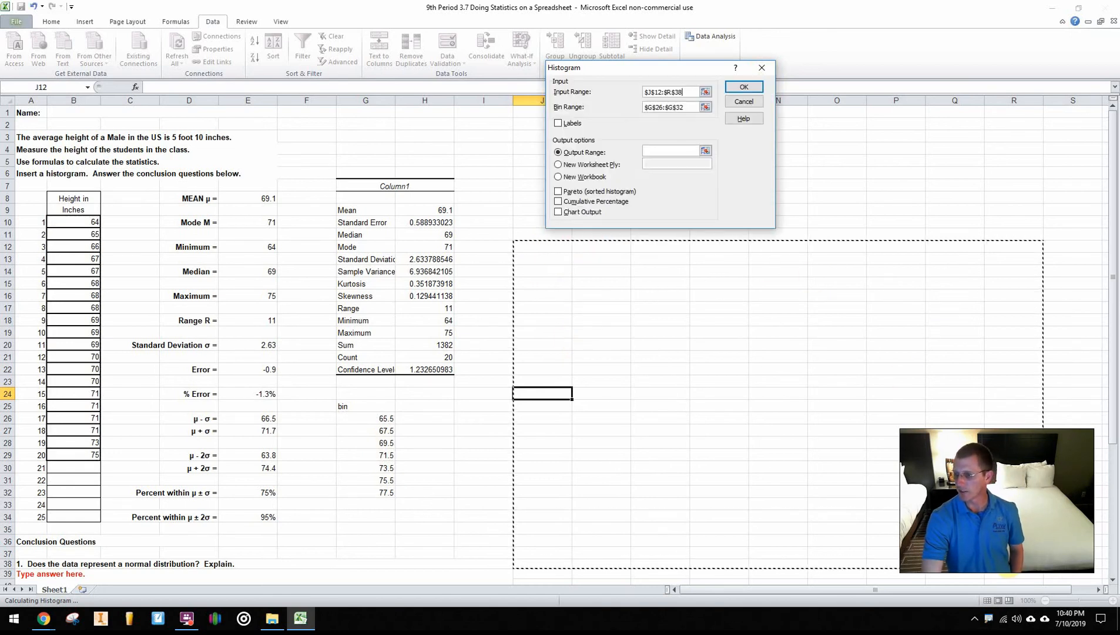
left_click(557, 212)
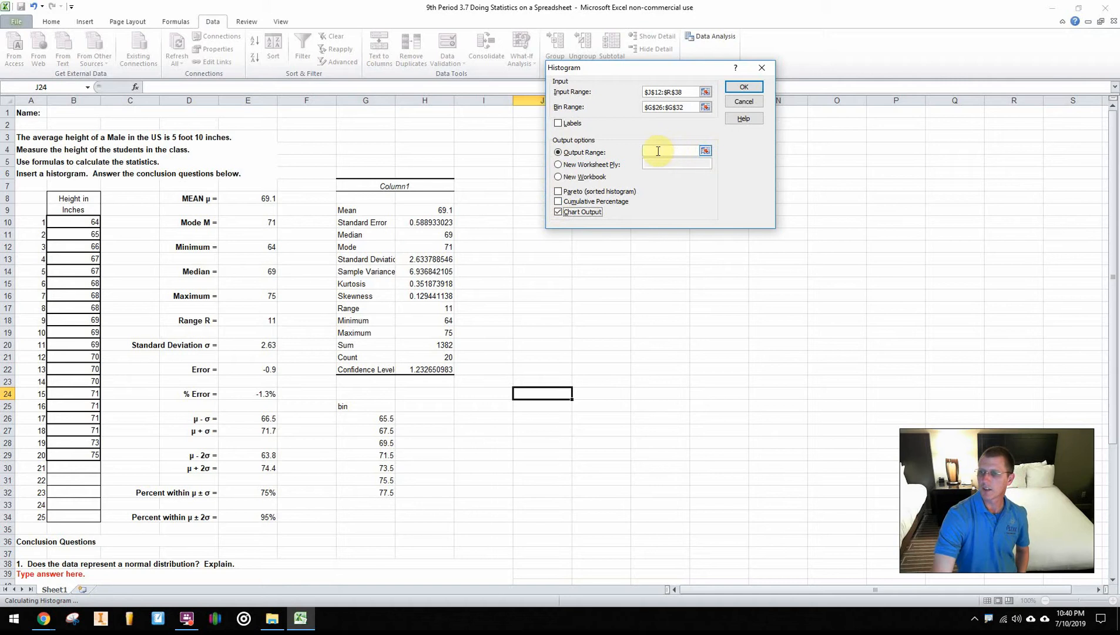
- Set the histogram's output range to J5:R35 and try to run the analysis
left_click(708, 154)
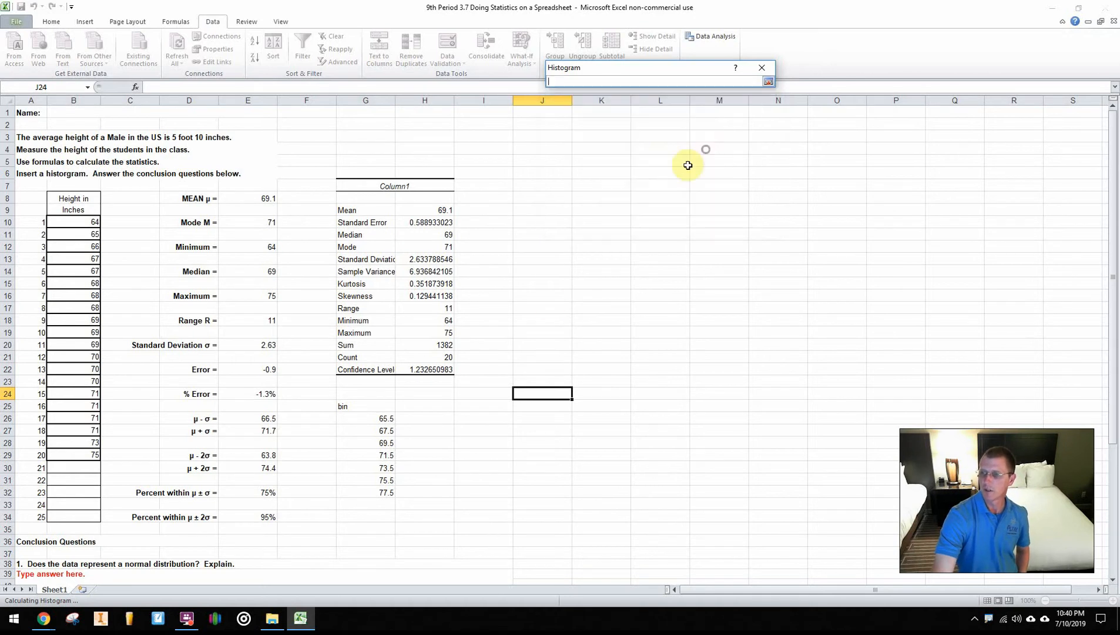
left_click_drag(541, 161, 1035, 529)
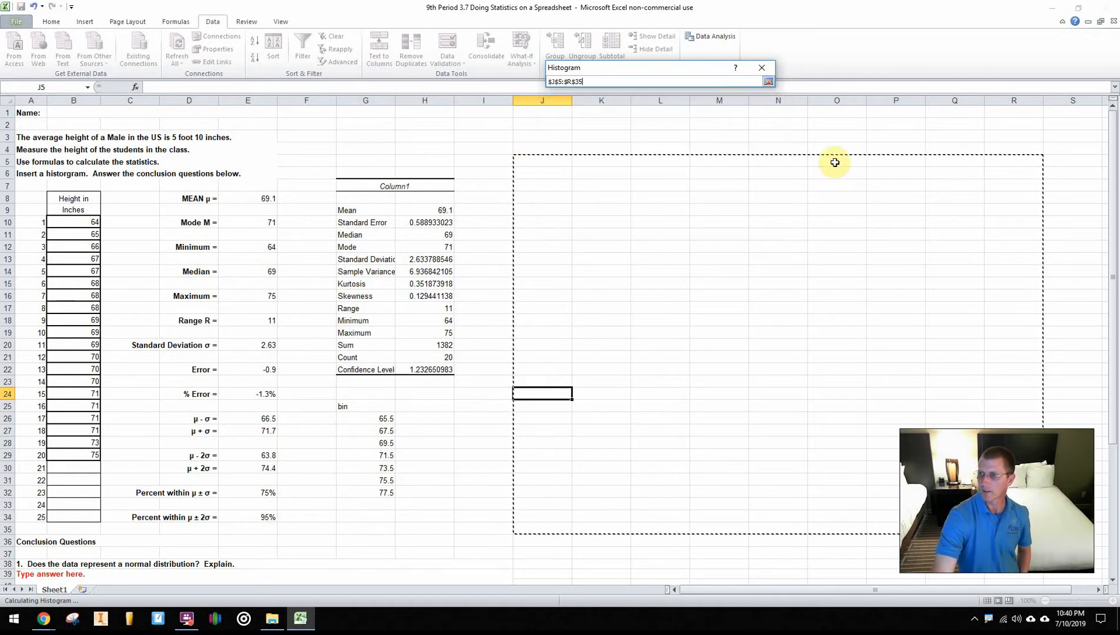
left_click(768, 81)
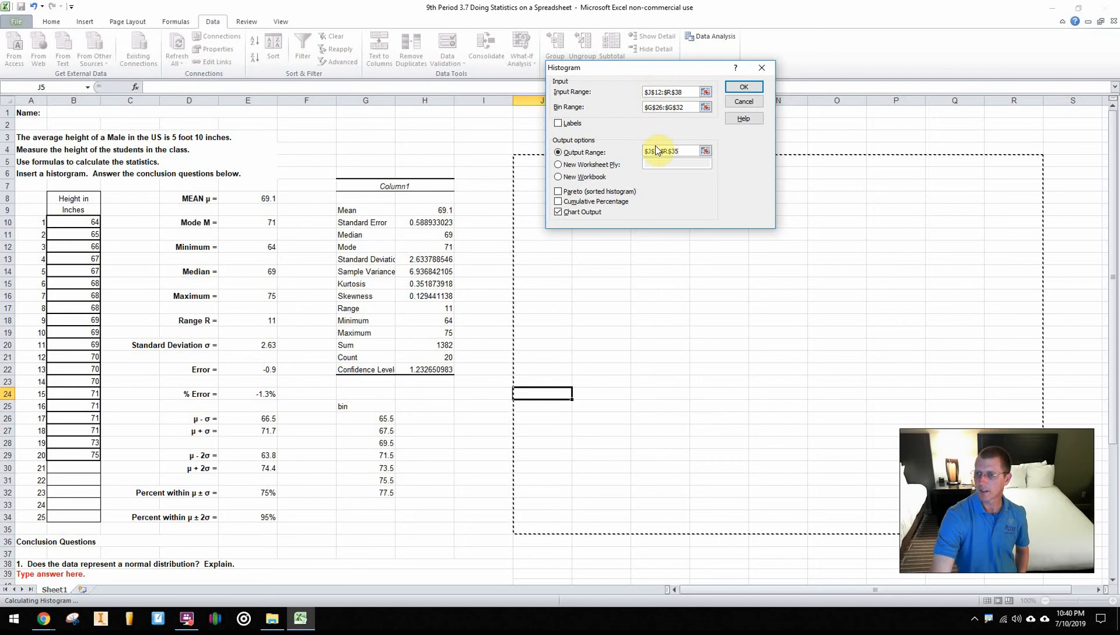
left_click(751, 87)
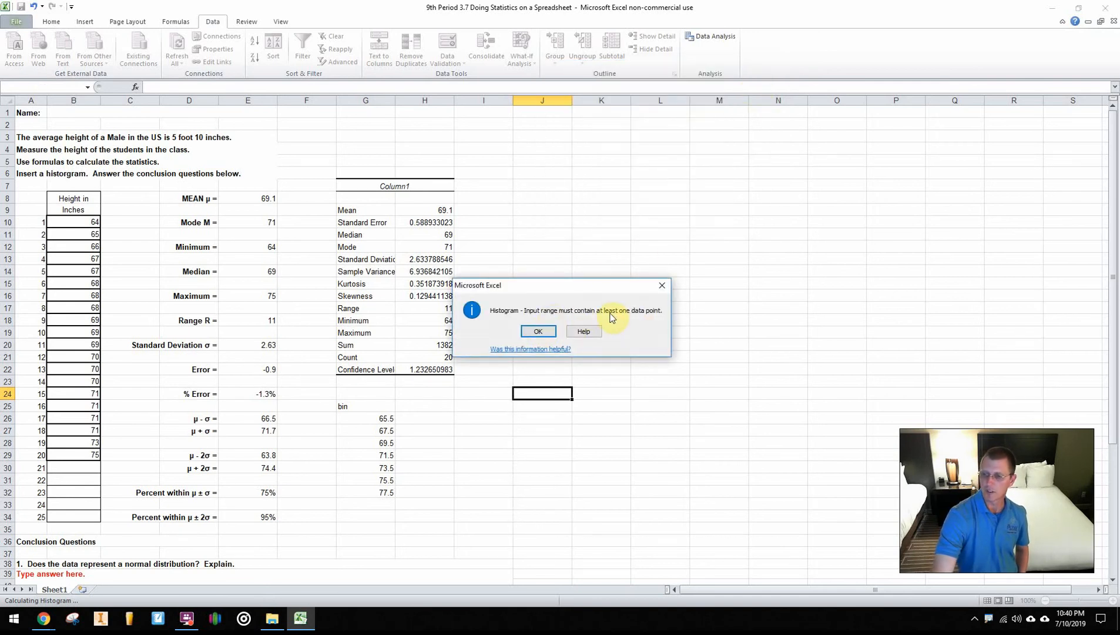
left_click(539, 332)
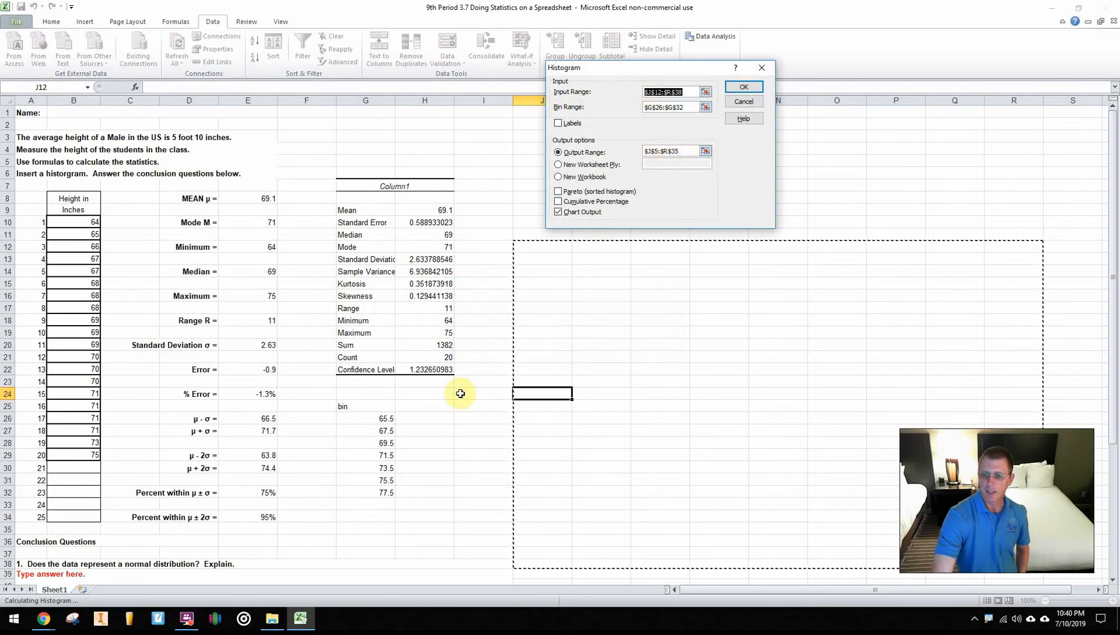
- Correct the histogram's input range back to the student heights in B10:B29
left_click(705, 93)
left_click_drag(89, 222, 88, 456)
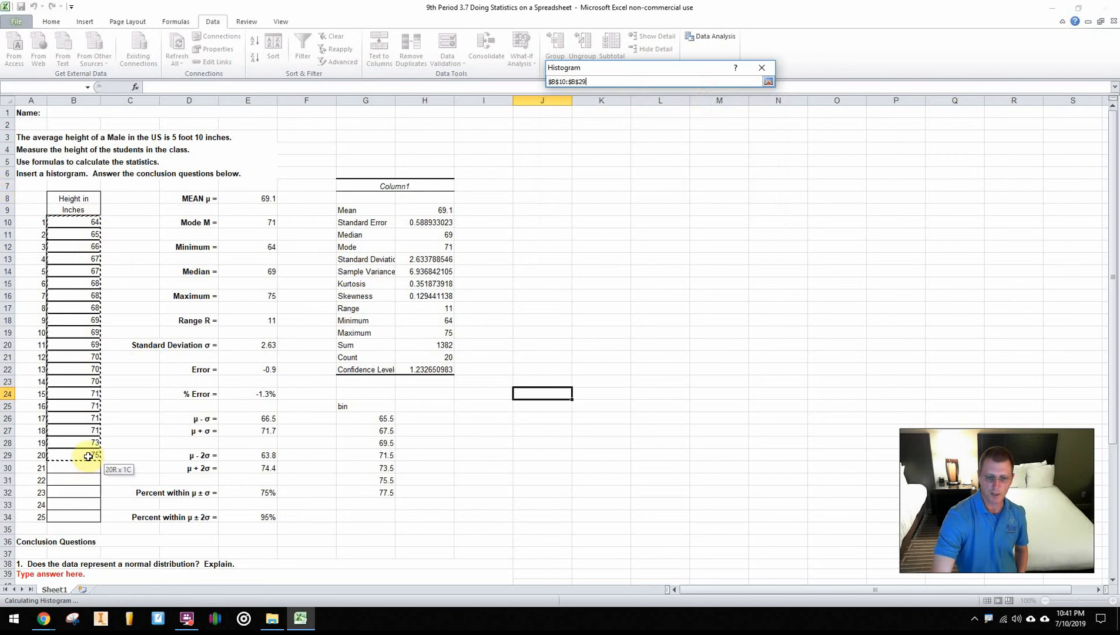
left_click(762, 68)
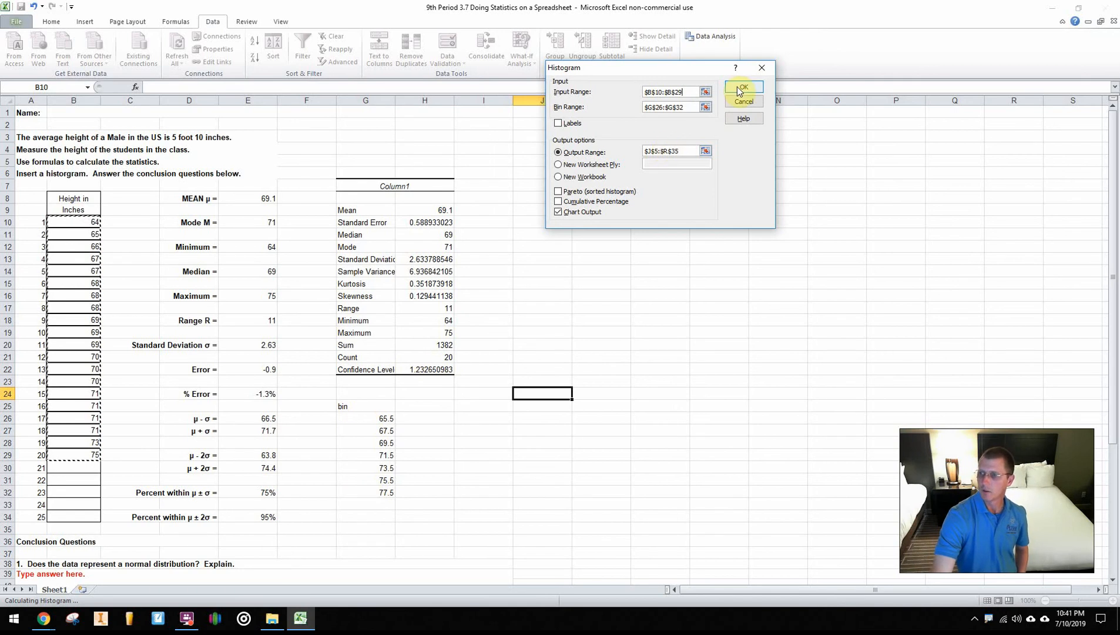
- Move the histogram chart directly below the bin and frequency table, starting at column J
left_click_drag(800, 170, 612, 324)
left_click(1013, 381)
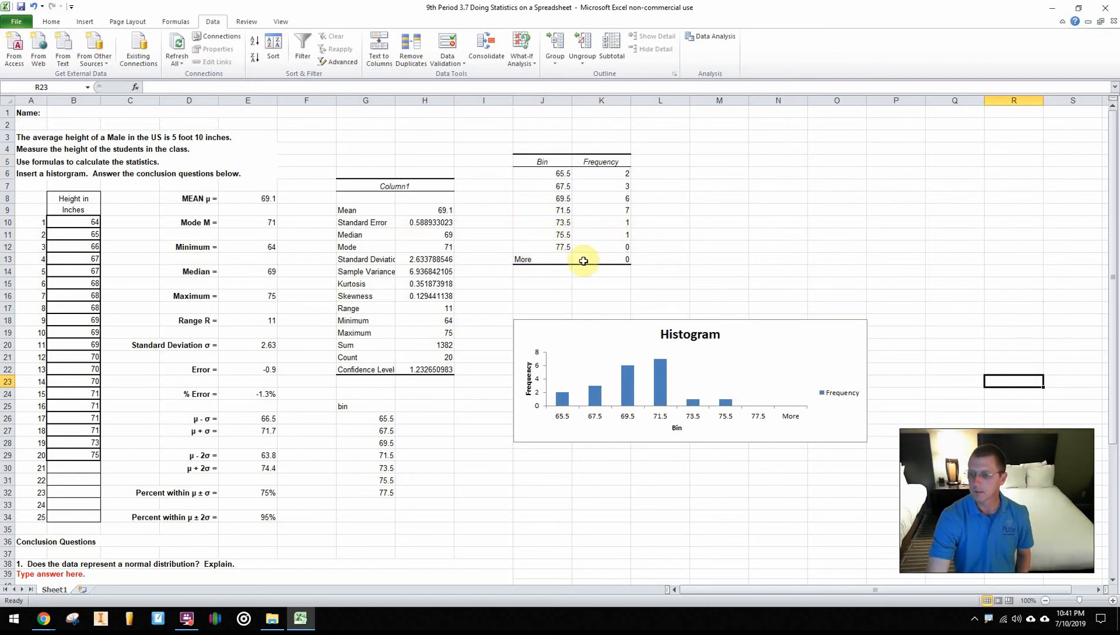
- Delete the original bin label and bin limits in column G below the descriptive statistics table
left_click_drag(534, 245, 610, 258)
left_click_drag(373, 404, 391, 486)
key("Delete")
left_click(462, 442)
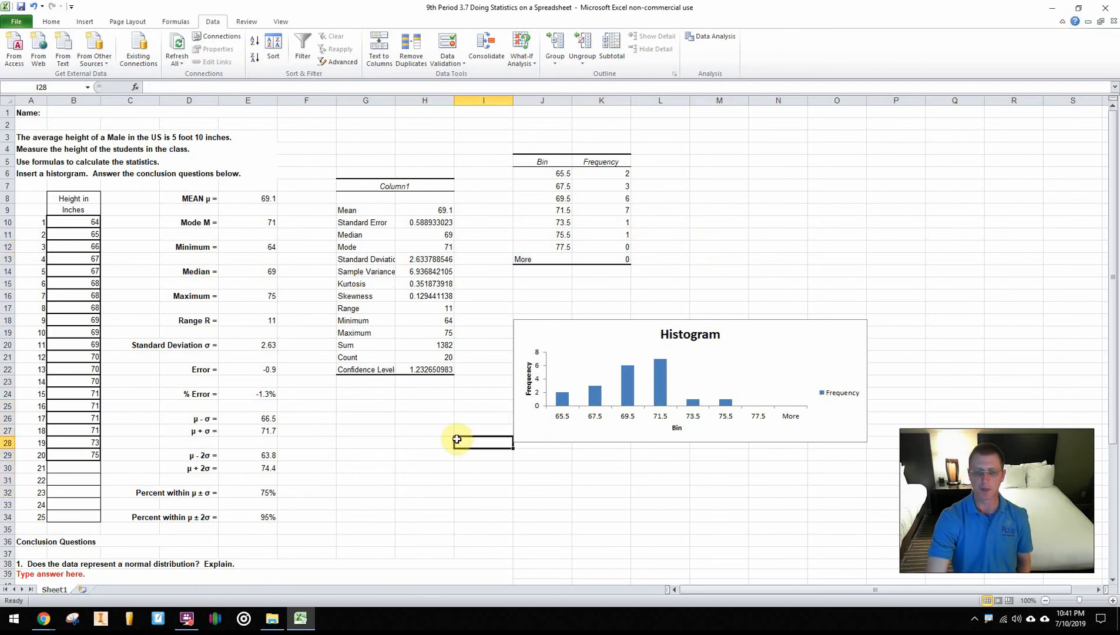
- Change the third student's height in B12 to 65 and select the first bin's row, J6:K6, in the frequency table
left_click(94, 247)
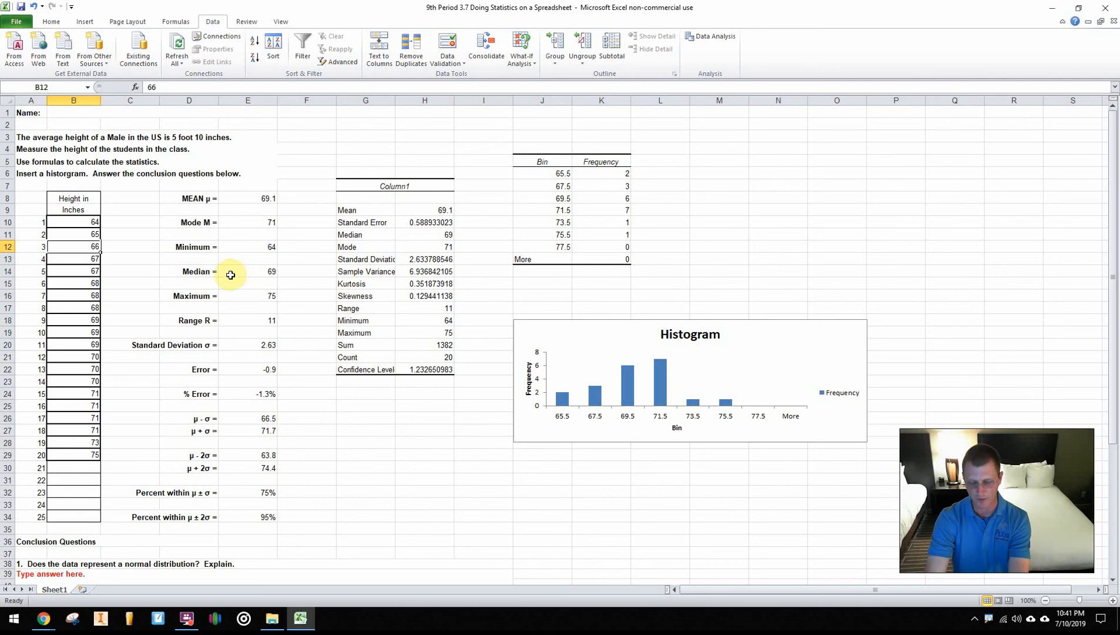
type("65")
left_click(216, 295)
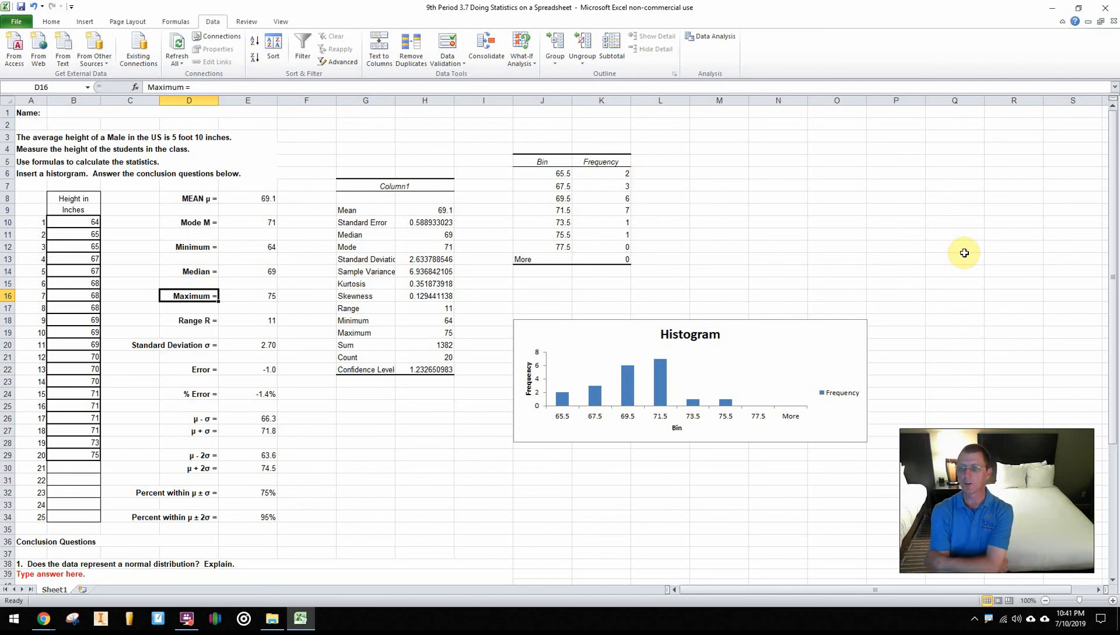
left_click(627, 173)
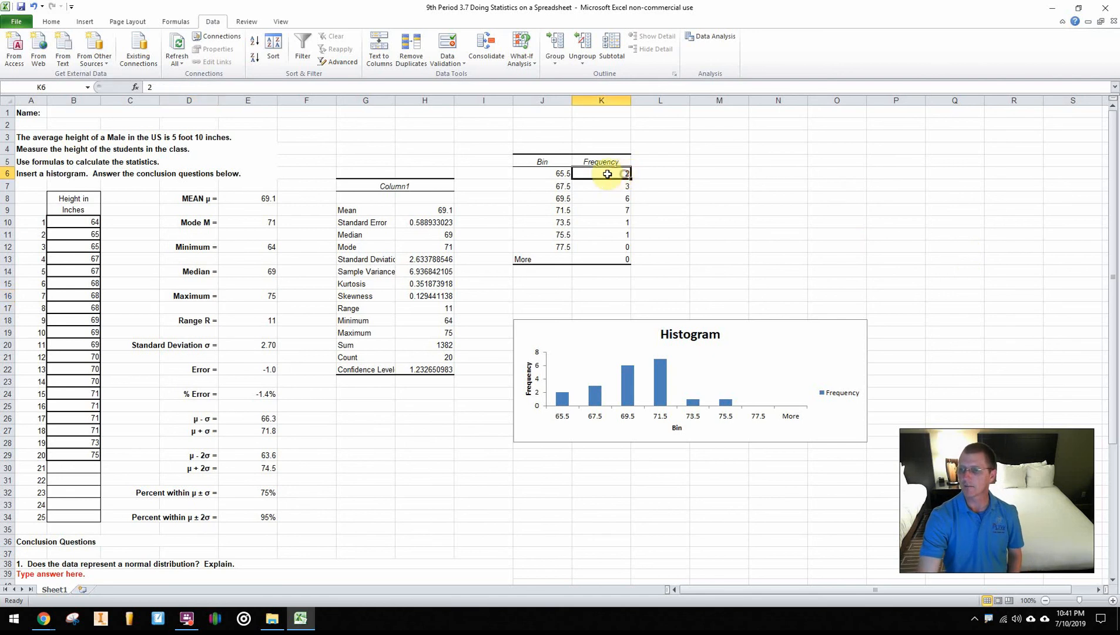
left_click_drag(552, 174, 618, 173)
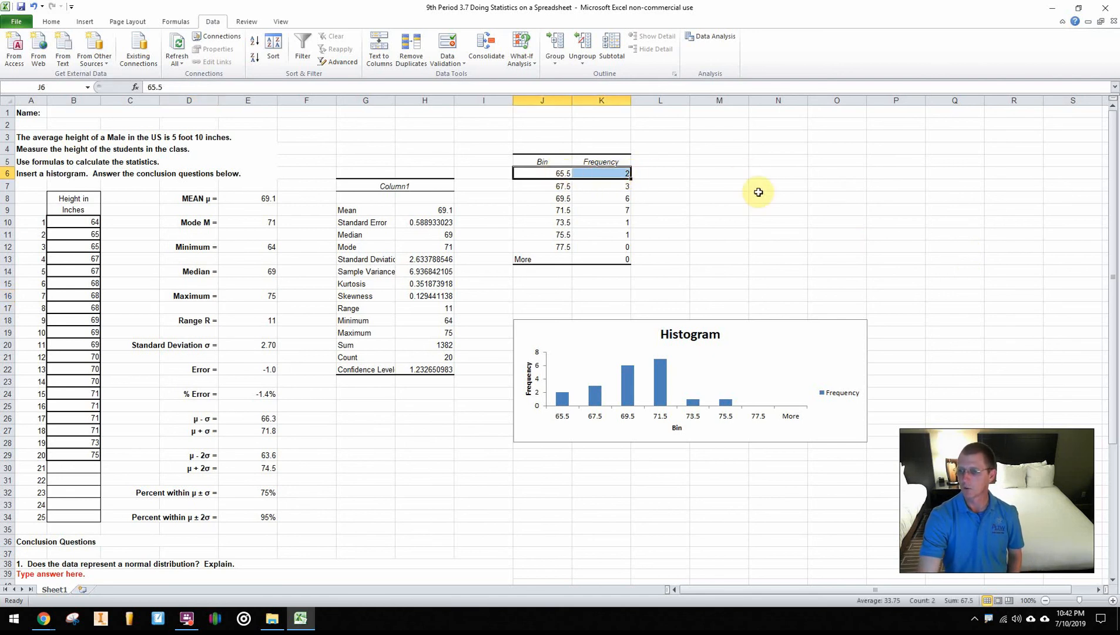